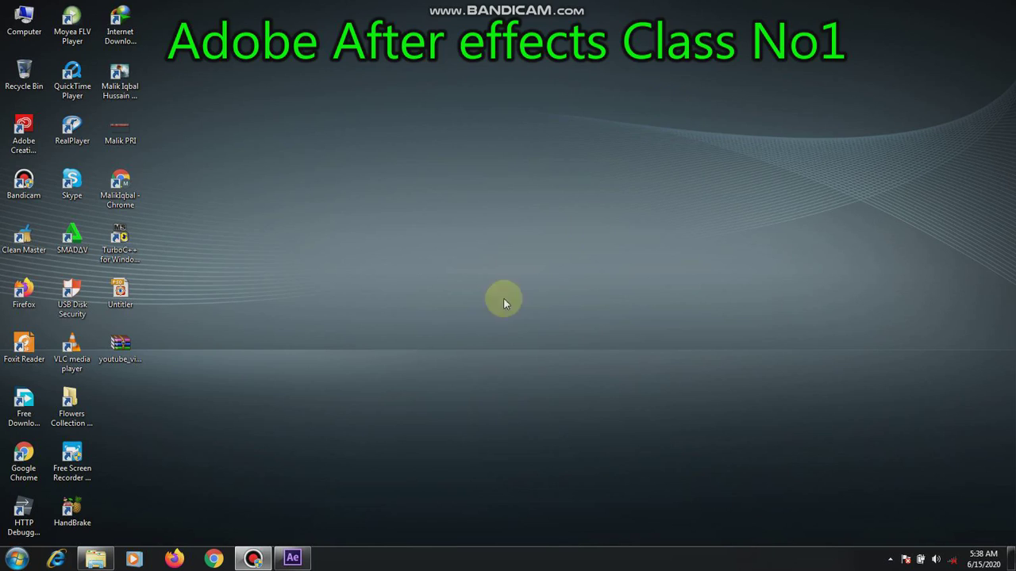
# Launch After Effects CS6 from the taskbar to bring up its Welcome screen
pyautogui.click(287, 559)
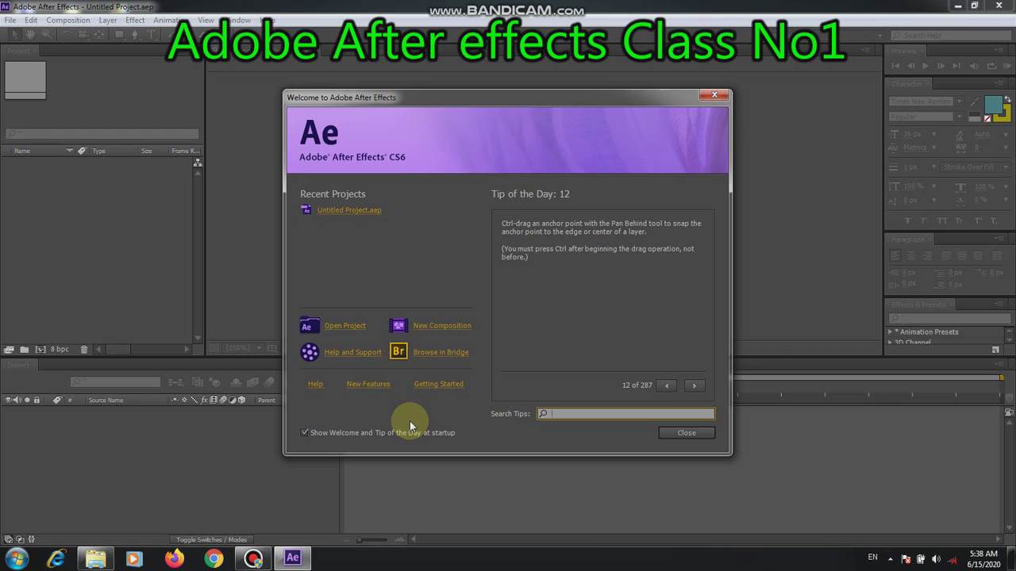
# Create a new composition Comp 1 with the default 720 x 486, 29.97 fps settings
pyautogui.click(427, 333)
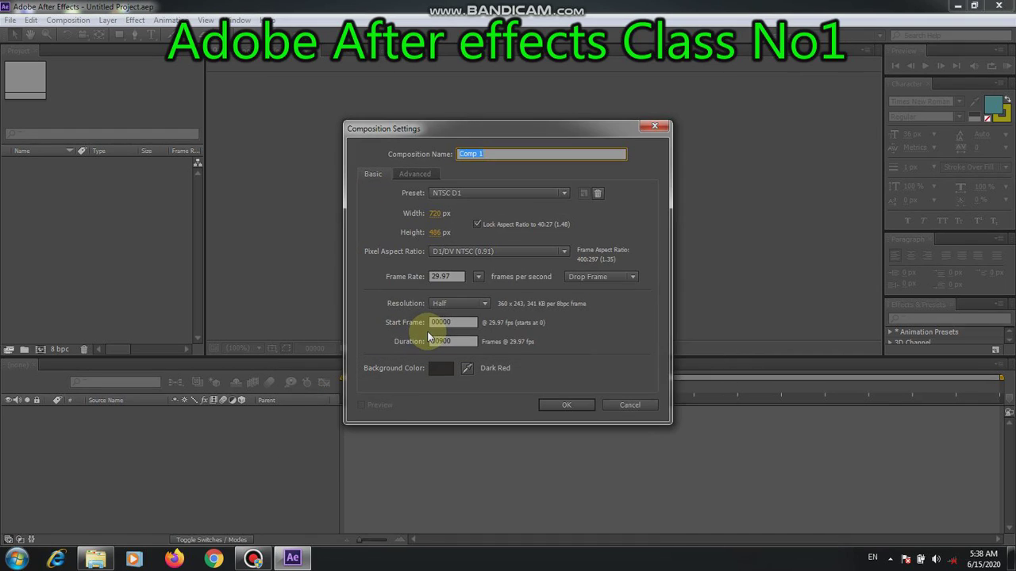
pyautogui.click(562, 407)
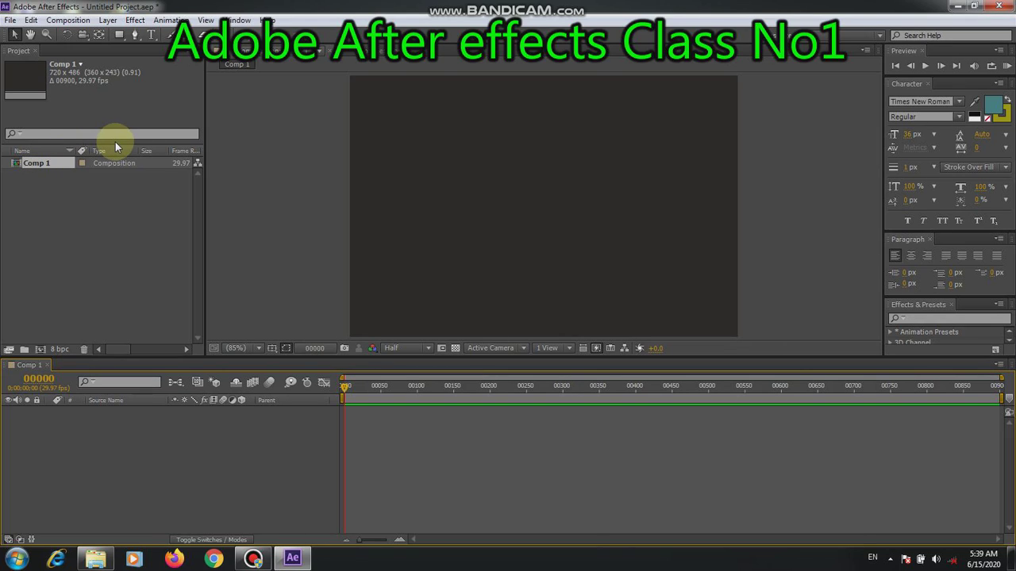
# Start a new empty project via File > New > New Project, discarding unsaved changes
pyautogui.click(9, 21)
pyautogui.moveTo(26, 38)
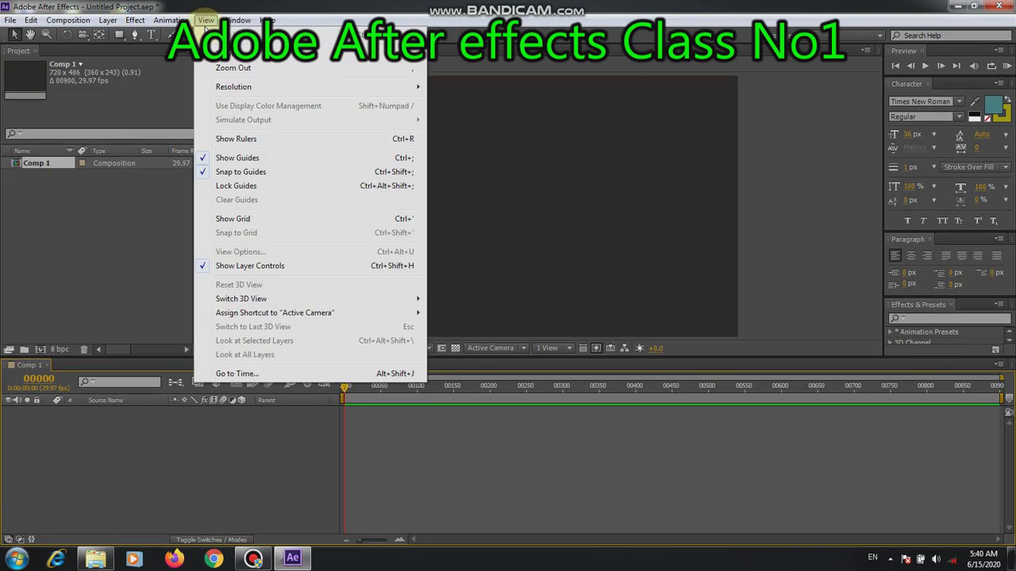
pyautogui.moveTo(58, 17)
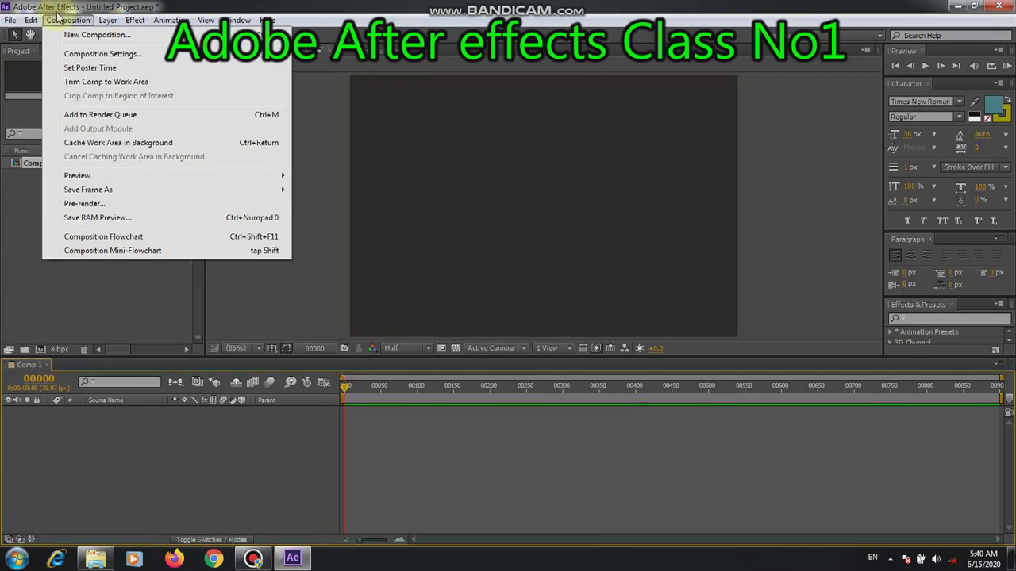
pyautogui.moveTo(11, 20)
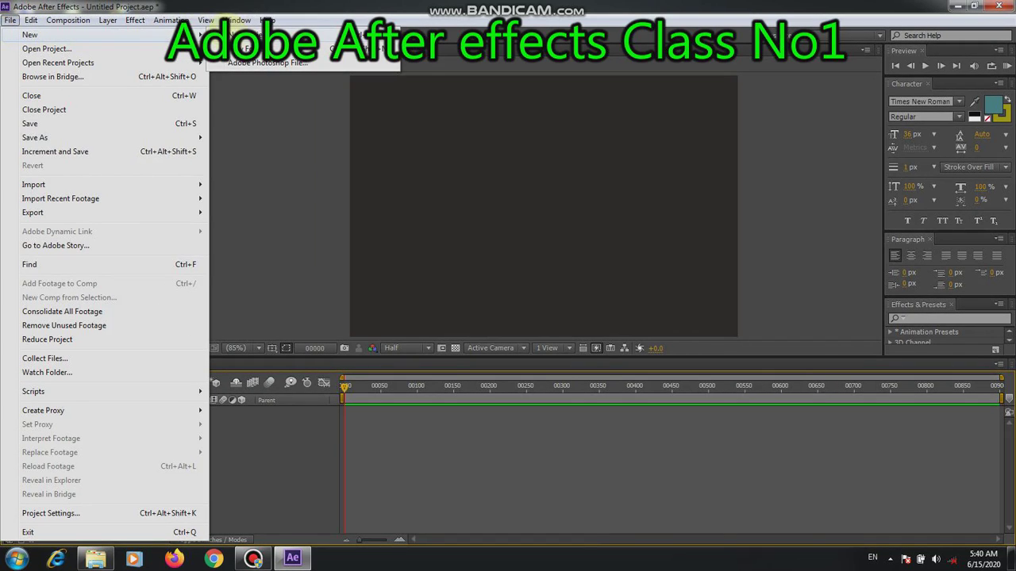
pyautogui.click(235, 35)
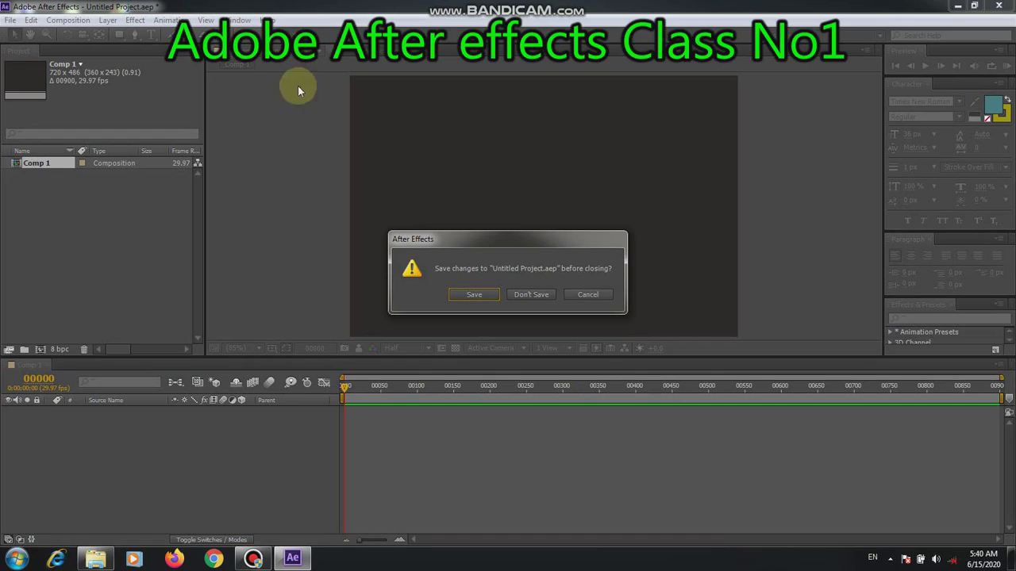
pyautogui.click(532, 296)
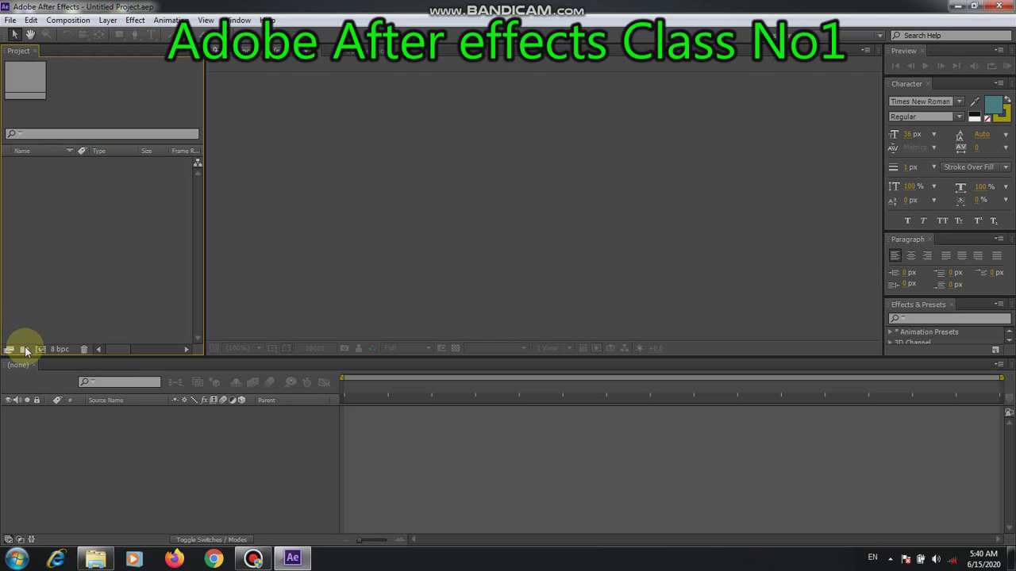
# Add folder Untitled 1 with Untitled 2 nested inside, then begin a new composition
pyautogui.click(25, 351)
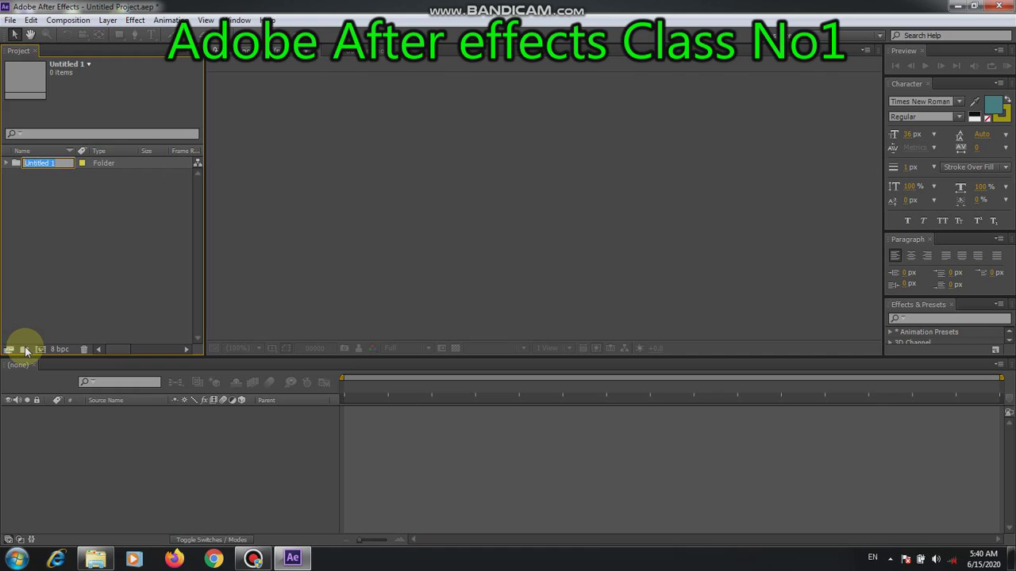
pyautogui.click(25, 351)
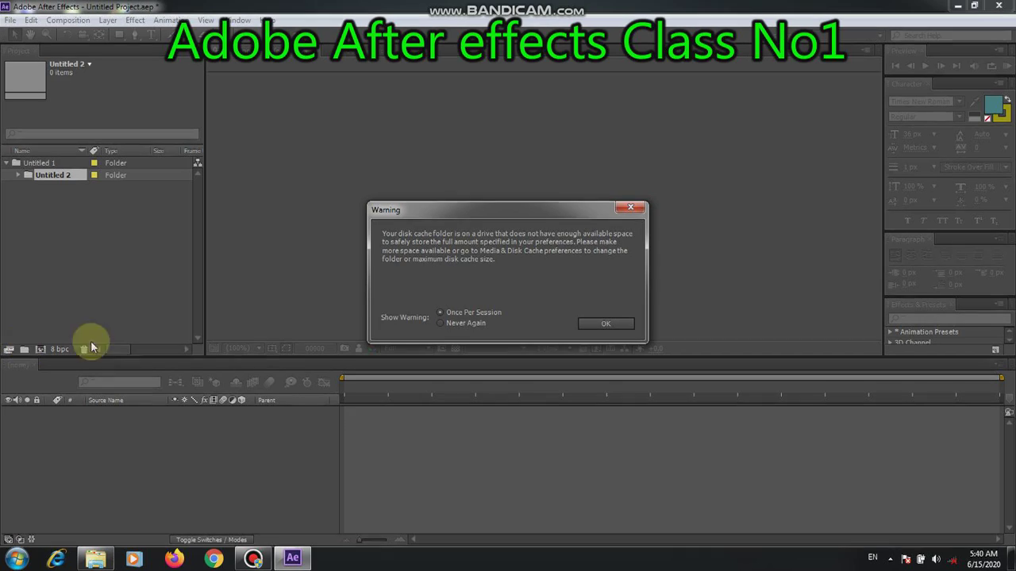
pyautogui.click(599, 323)
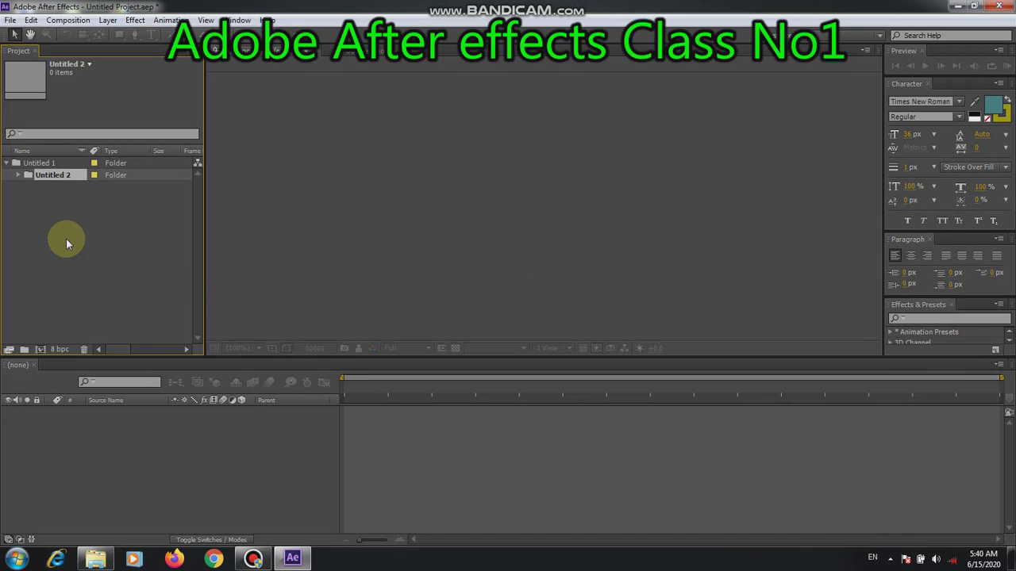
pyautogui.click(40, 350)
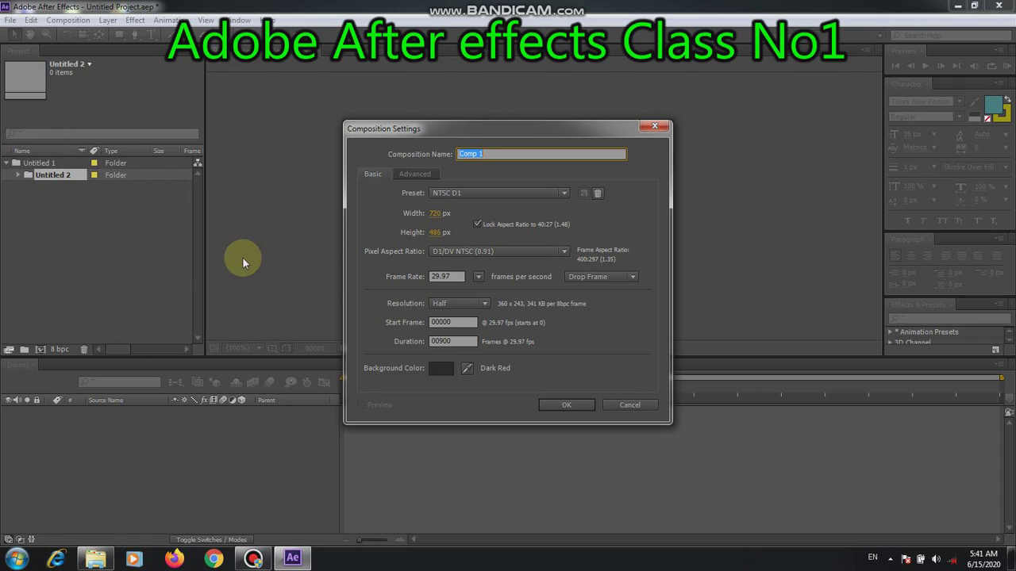
# On the Basic settings tab, review the composition presets and keep NTSC D1
pyautogui.click(368, 172)
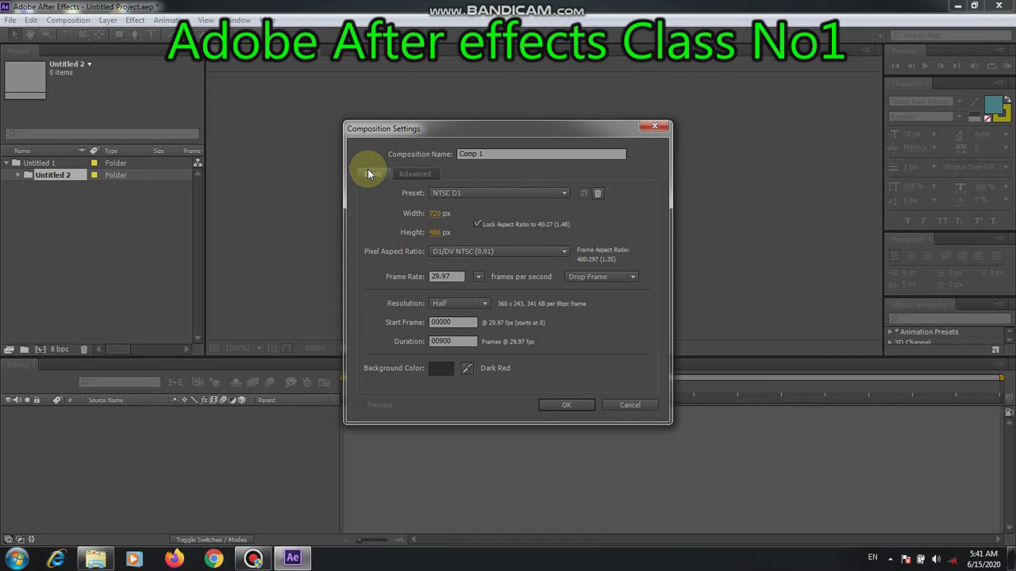
pyautogui.click(565, 195)
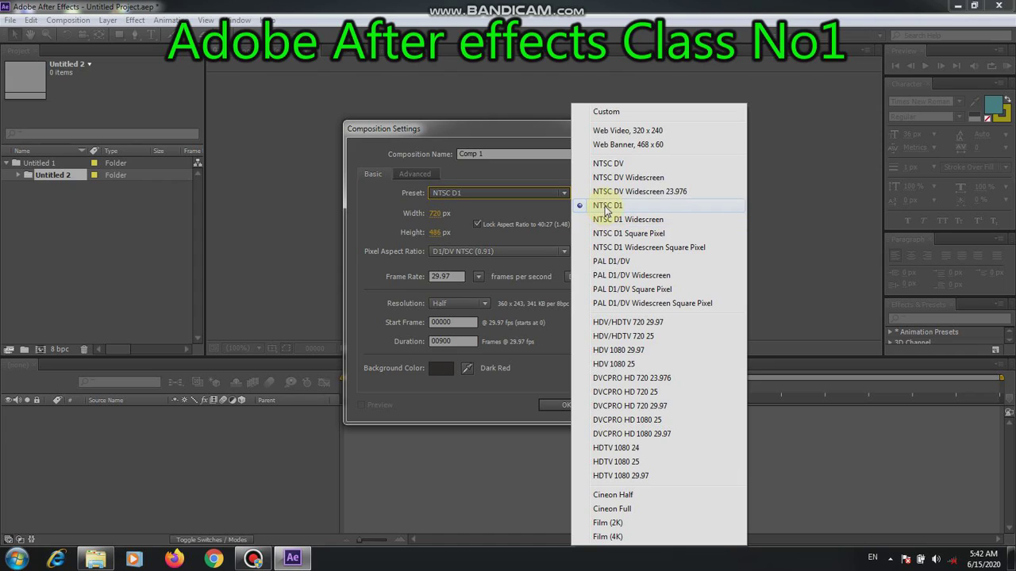
pyautogui.click(606, 207)
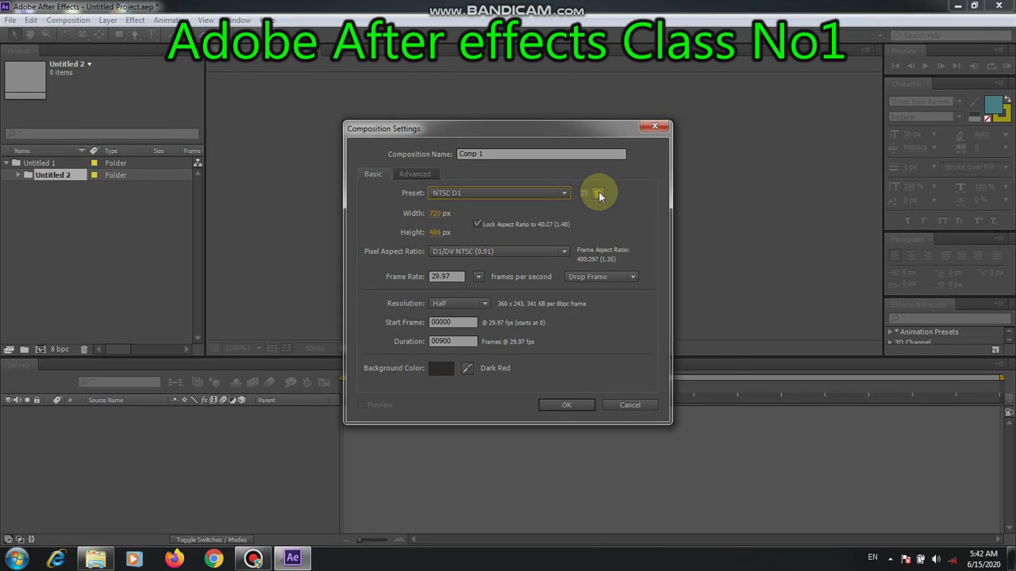
# Attempt to delete the NTSC D1 preset, then cancel so it stays selected
pyautogui.click(598, 194)
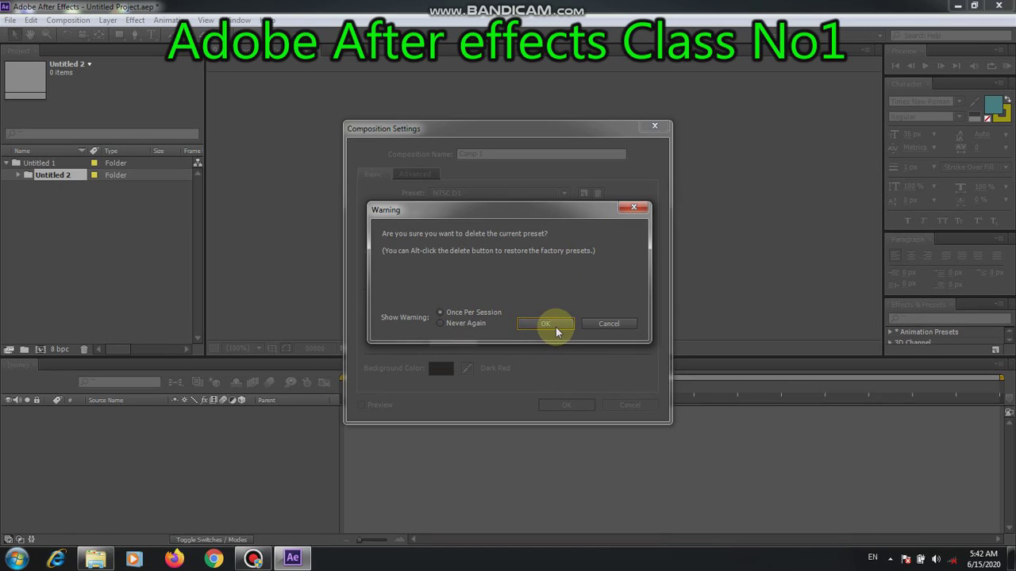
pyautogui.click(601, 328)
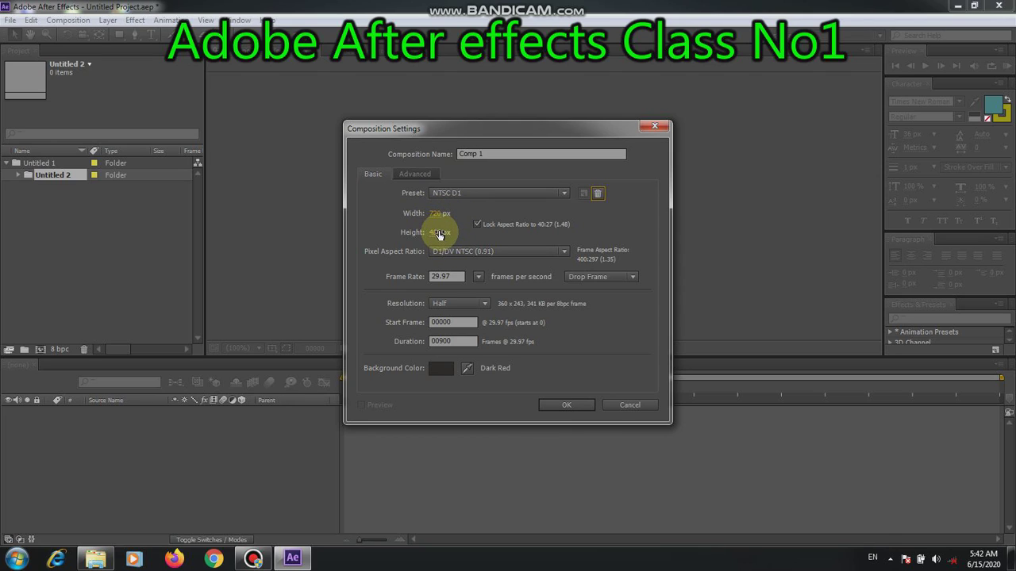
pyautogui.click(437, 213)
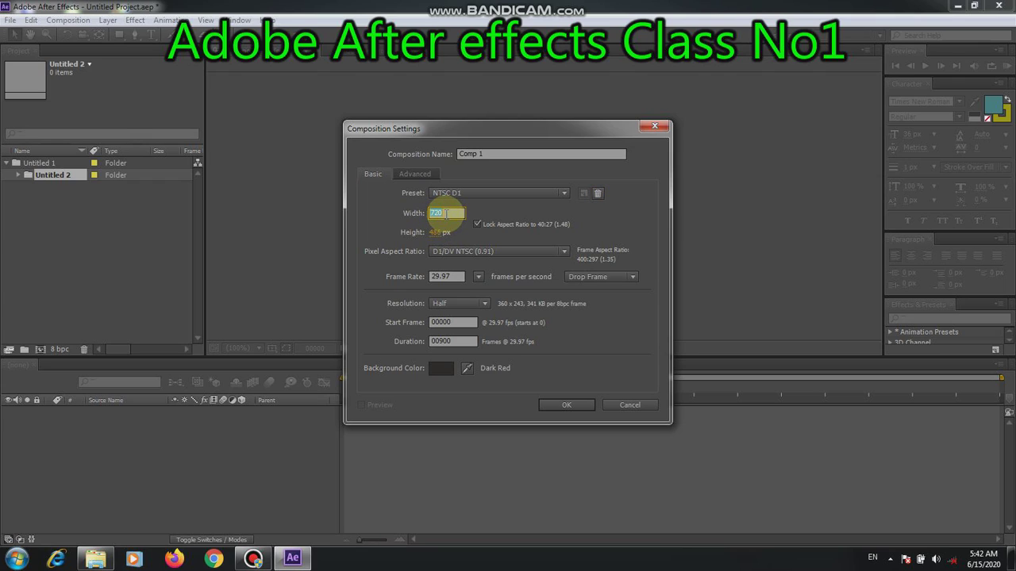
# Enter a width of 800 and a height of 430 pixels for Comp 1
pyautogui.click(446, 212)
pyautogui.press('BackSpace')
pyautogui.press('BackSpace')
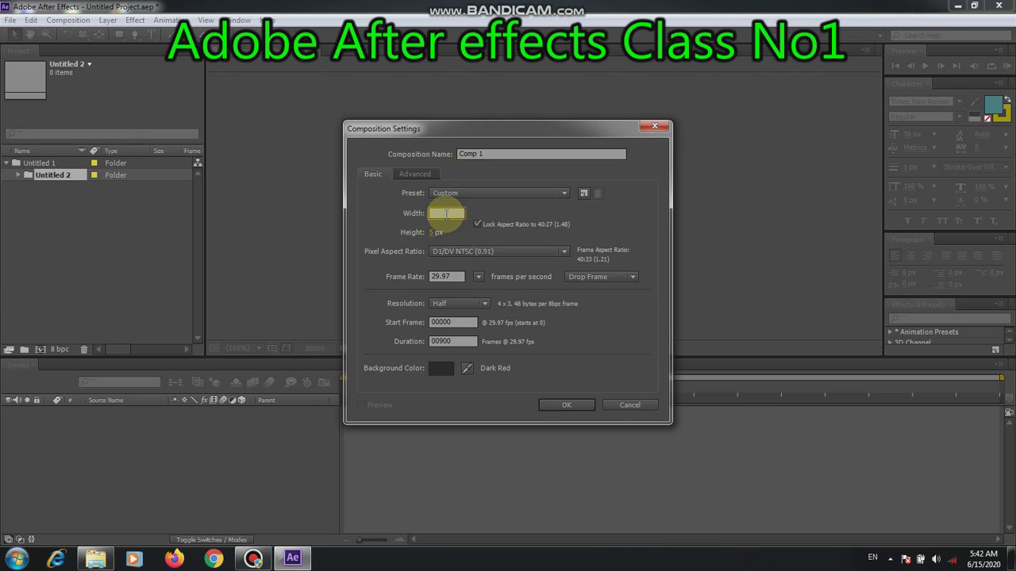
pyautogui.write('800')
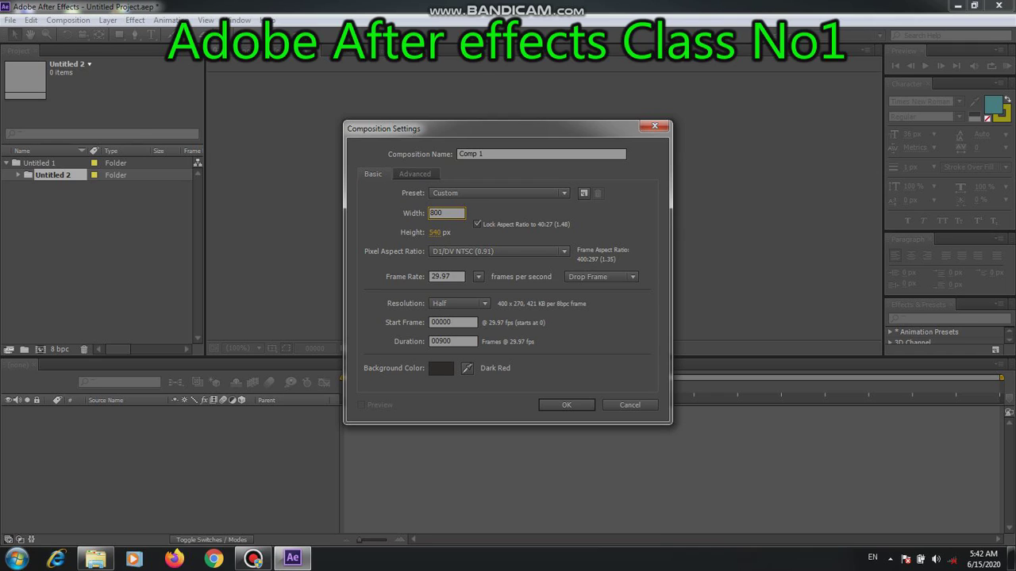
pyautogui.click(447, 233)
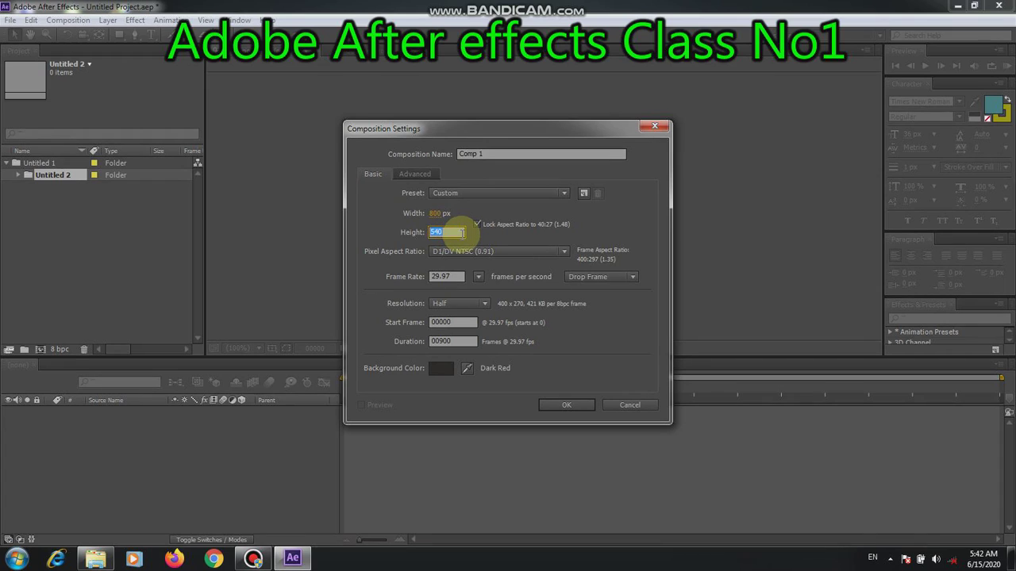
pyautogui.click(463, 232)
pyautogui.press('BackSpace')
pyautogui.press('BackSpace')
pyautogui.press('BackSpace')
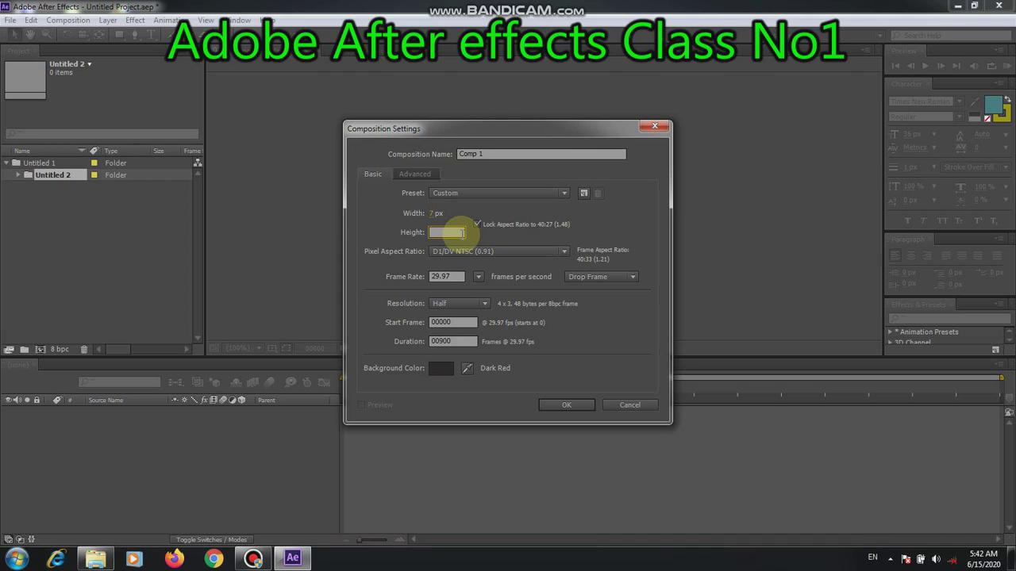
pyautogui.write('430')
pyautogui.press('Return')
# Change the width to 900 with aspect locked, giving Custom 900 x 608 pixels
pyautogui.click(449, 215)
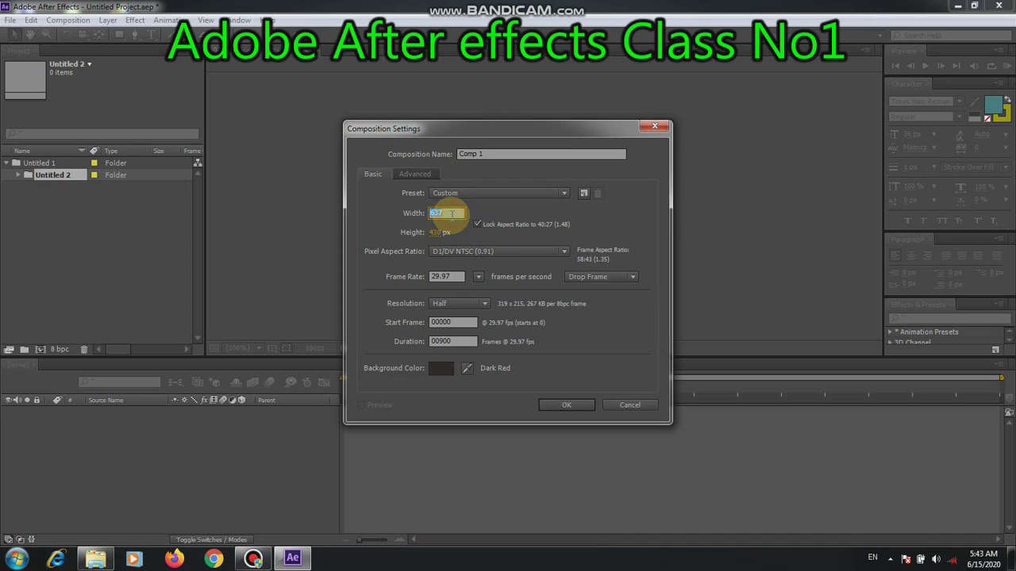
pyautogui.click(449, 213)
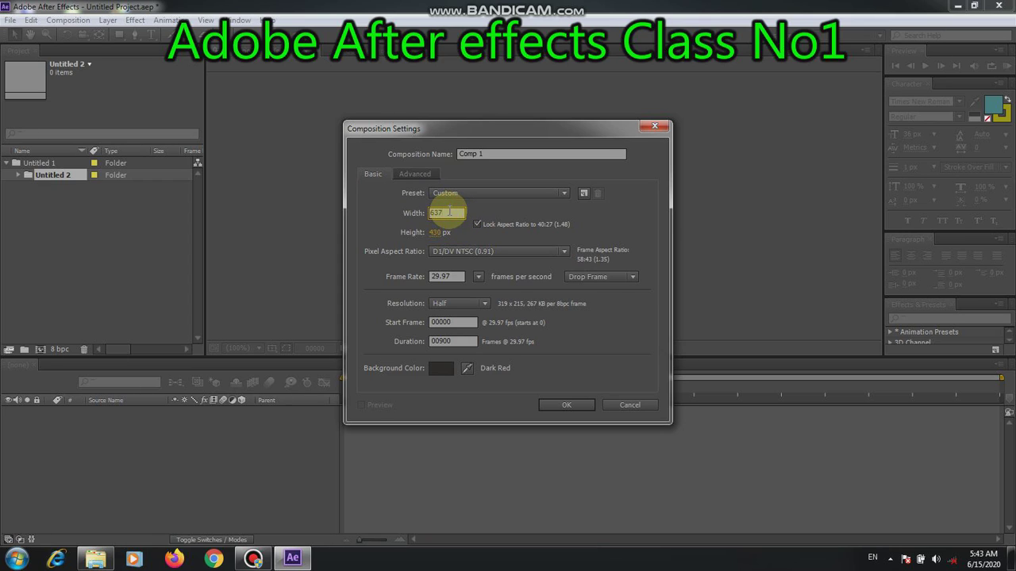
pyautogui.press('BackSpace')
pyautogui.press('BackSpace')
pyautogui.write('900')
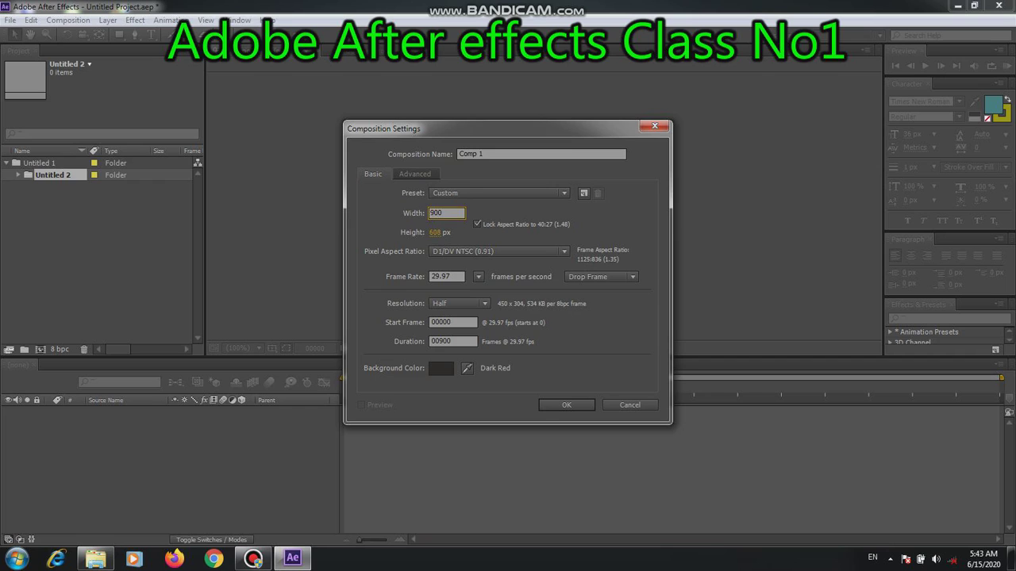
pyautogui.click(604, 227)
pyautogui.click(584, 193)
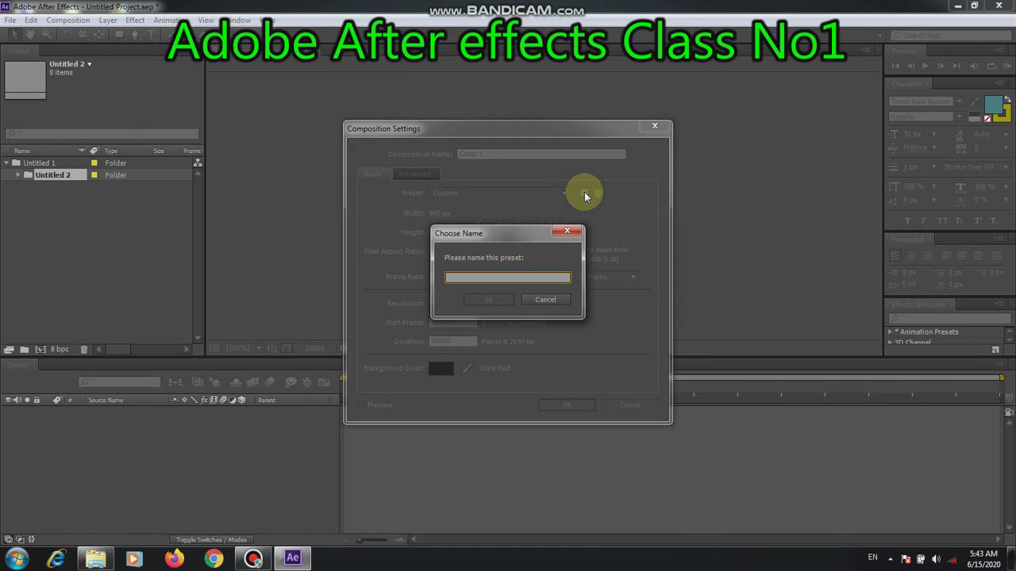
# Dismiss the preset name prompt without saving and show the pixel aspect ratio choices
pyautogui.click(563, 234)
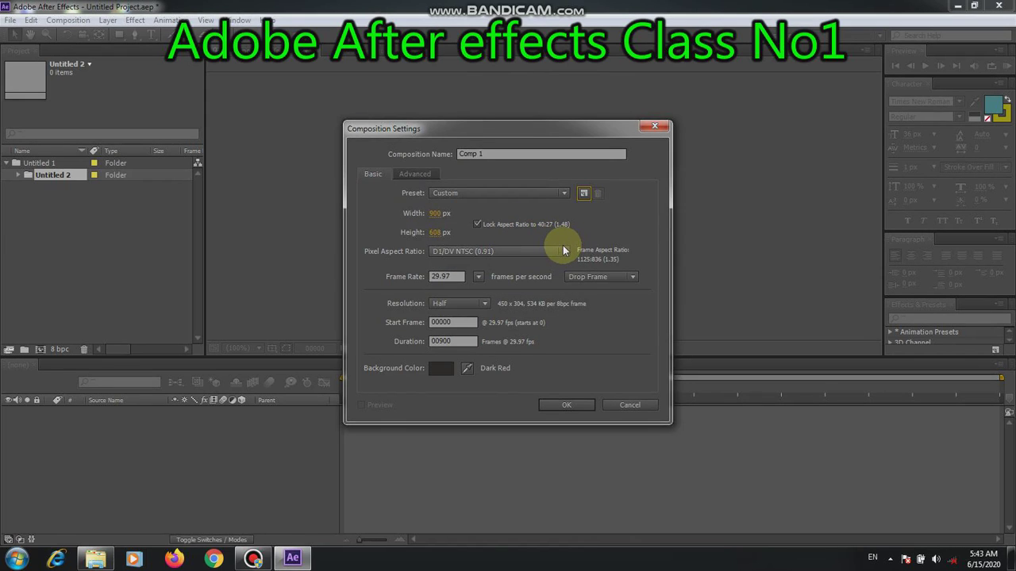
pyautogui.click(563, 251)
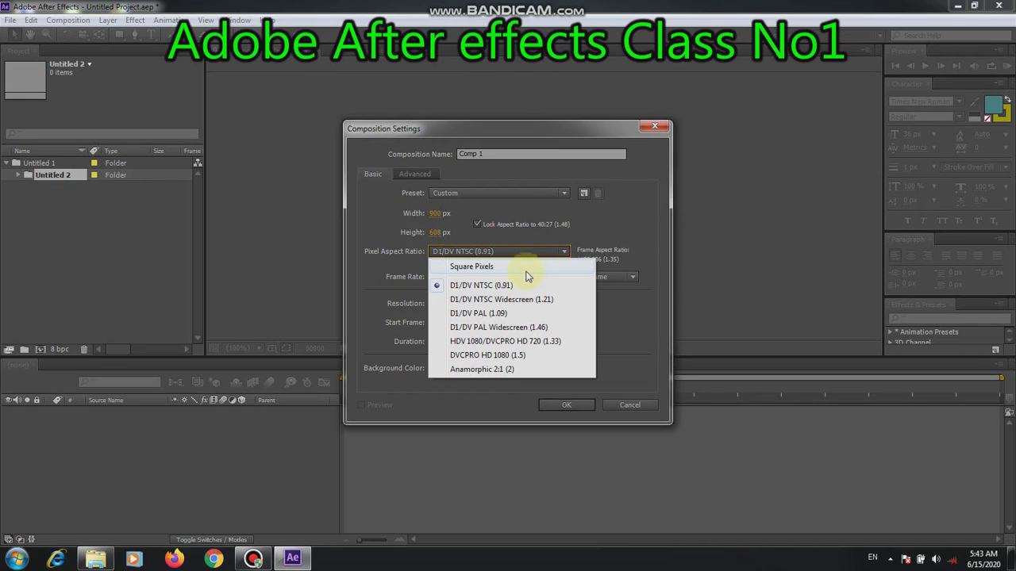
# Keep the D1/DV NTSC (0.91) pixel aspect ratio and set the frame rate to 30 fps
pyautogui.click(505, 288)
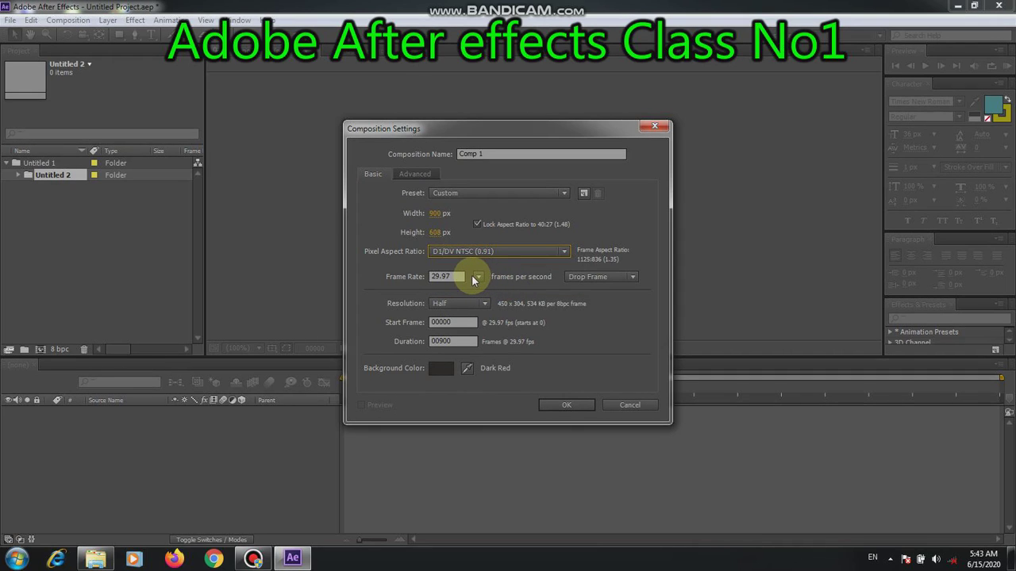
pyautogui.click(478, 277)
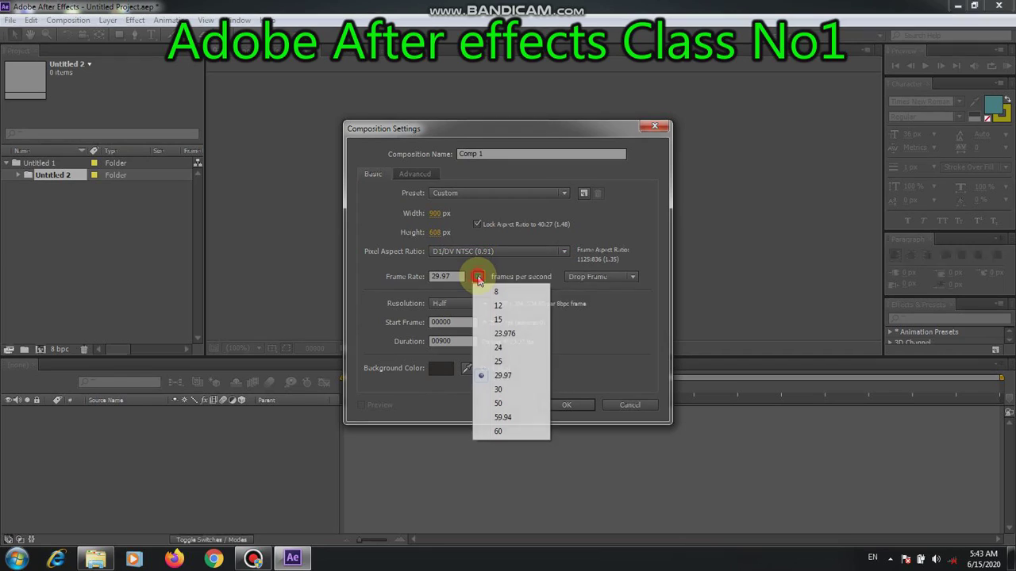
pyautogui.click(489, 389)
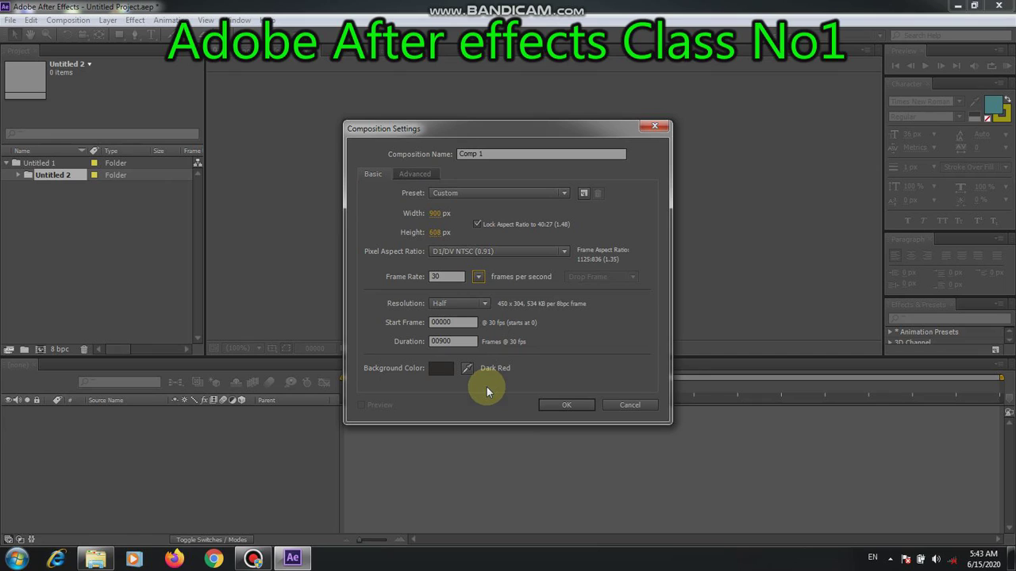
# Try Half and Third resolution, then settle on Full resolution with 30 fps kept
pyautogui.click(482, 304)
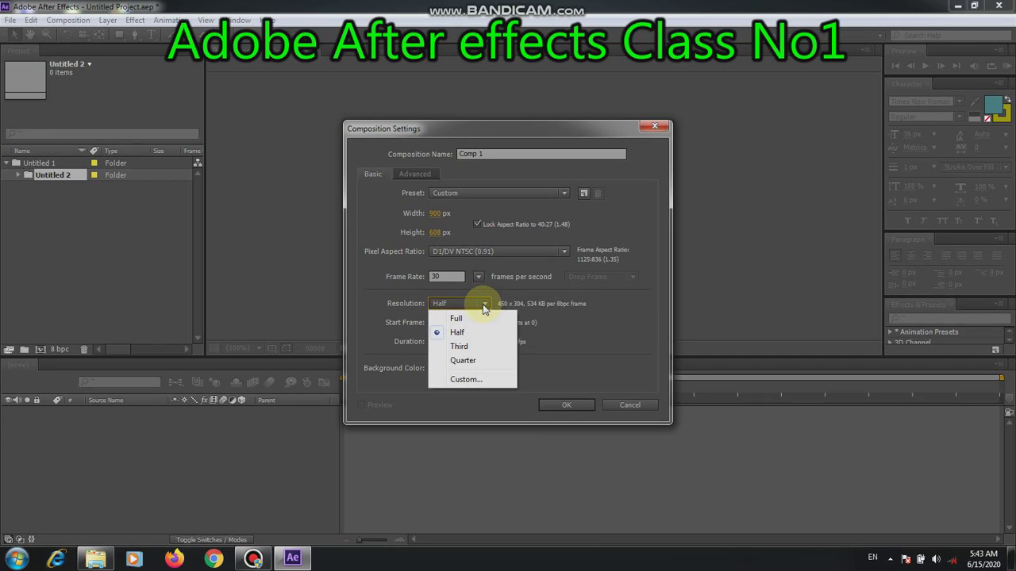
pyautogui.click(438, 319)
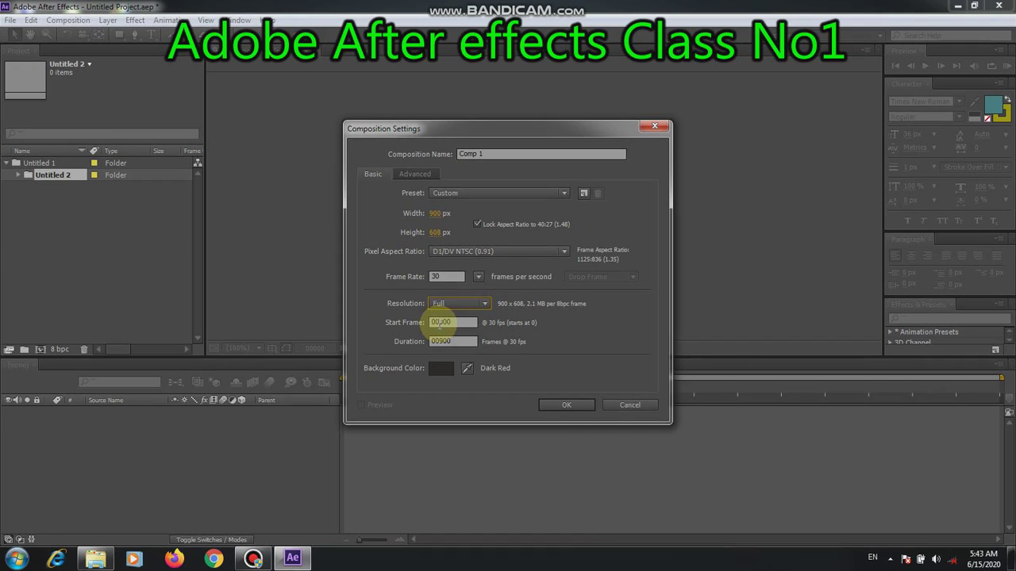
pyautogui.click(484, 303)
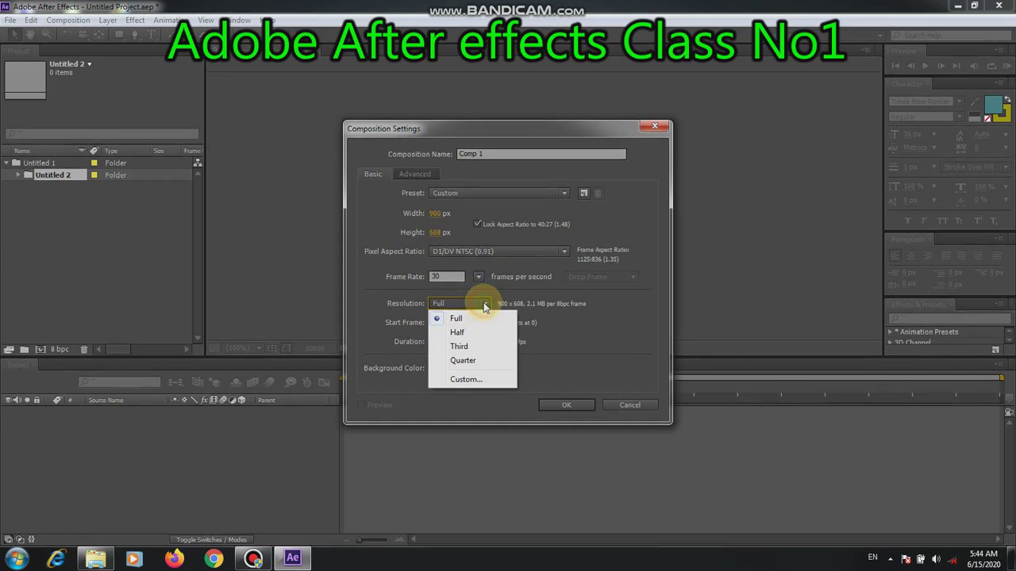
pyautogui.click(448, 334)
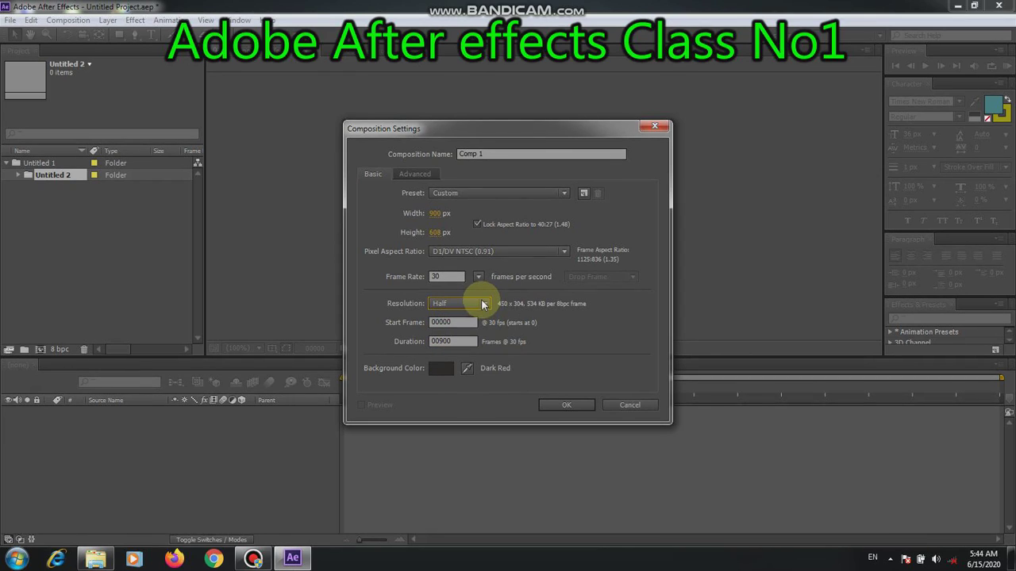
pyautogui.click(482, 300)
pyautogui.click(444, 349)
pyautogui.click(477, 277)
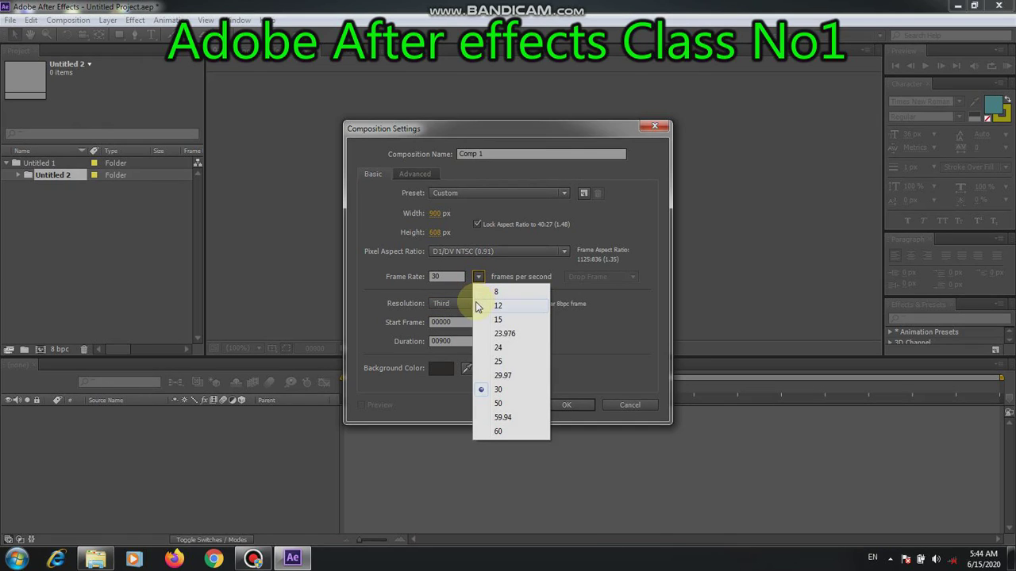
pyautogui.click(443, 451)
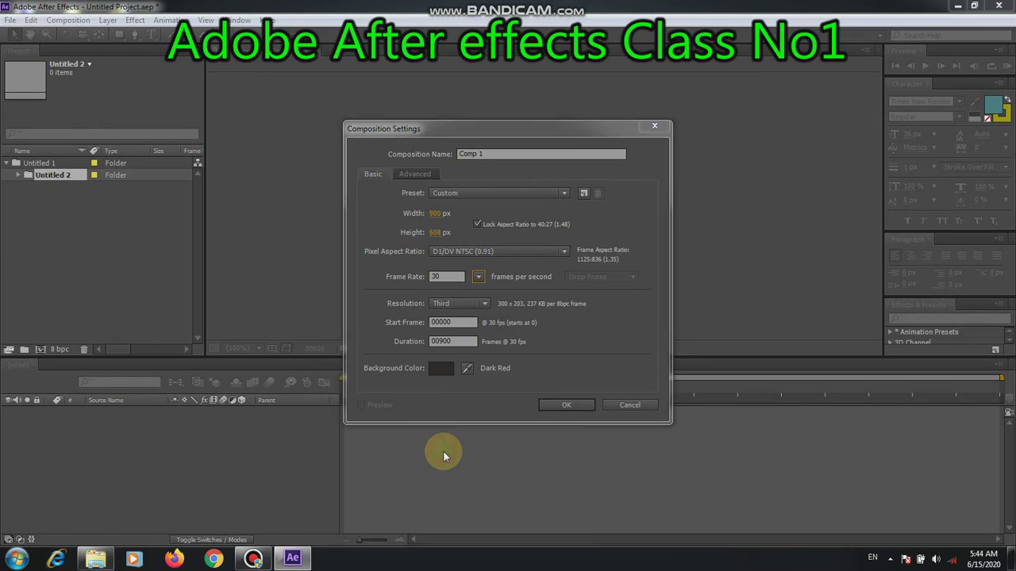
pyautogui.click(481, 305)
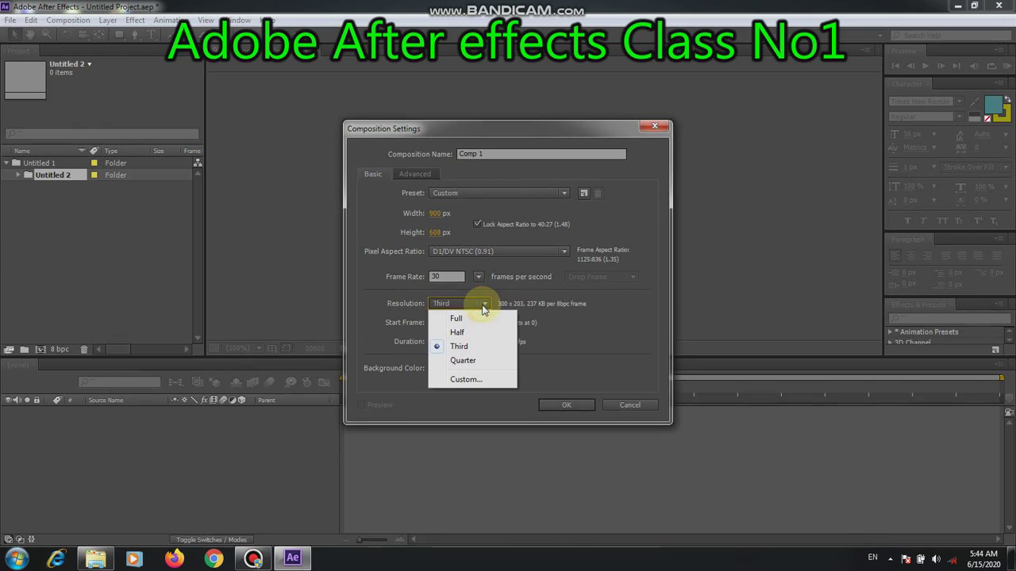
pyautogui.click(442, 320)
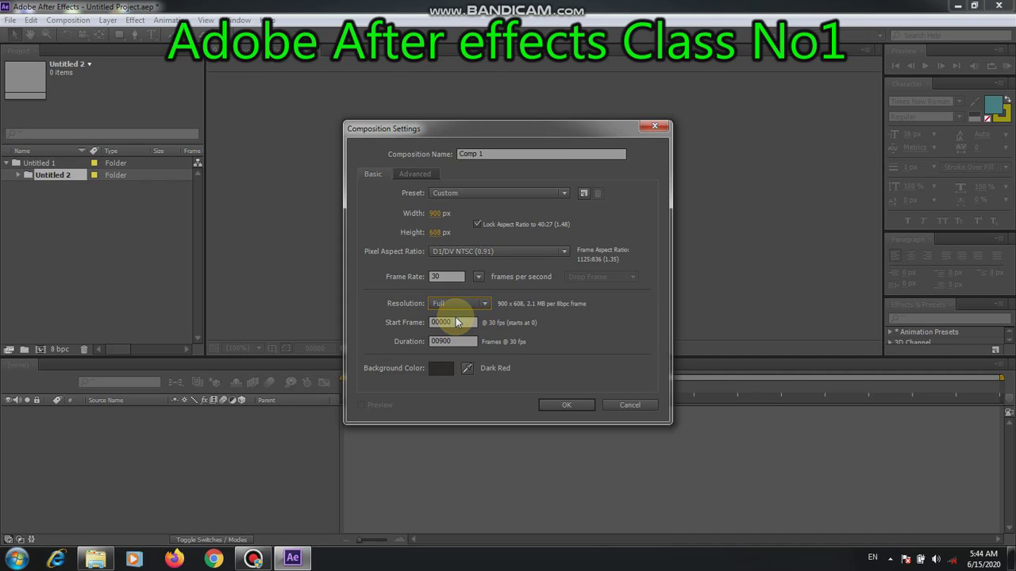
# Set the start frame to 00025 and the duration to 00070 frames
pyautogui.click(457, 321)
pyautogui.press('BackSpace')
pyautogui.press('BackSpace')
pyautogui.press('BackSpace')
pyautogui.press('BackSpace')
pyautogui.press('BackSpace')
pyautogui.write('02')
pyautogui.click(458, 340)
pyautogui.click(458, 341)
pyautogui.press('BackSpace')
pyautogui.press('BackSpace')
pyautogui.press('BackSpace')
pyautogui.write('70')
# Give Comp 1 a dark turquoise background colour and create the composition
pyautogui.click(442, 369)
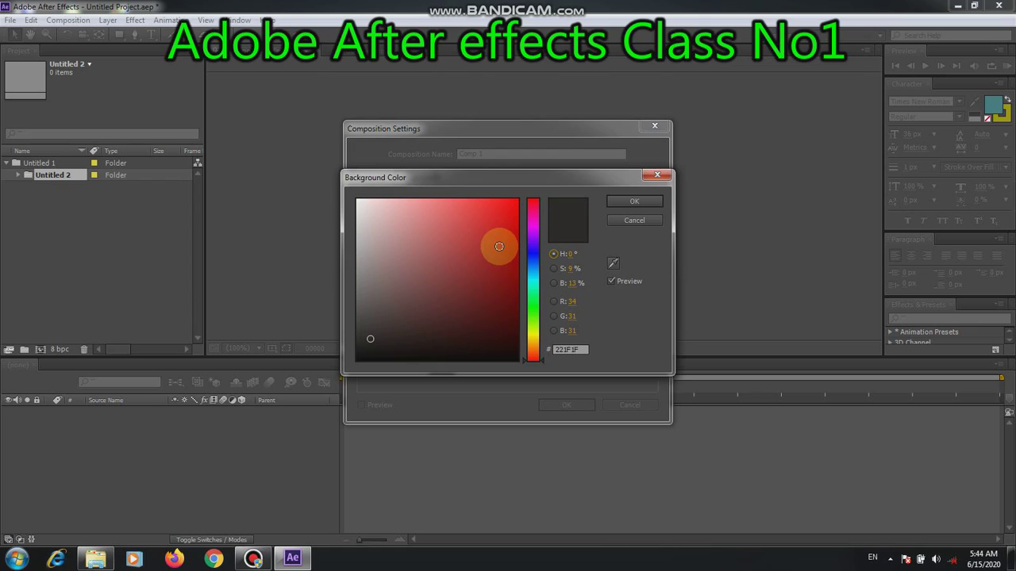
pyautogui.click(530, 264)
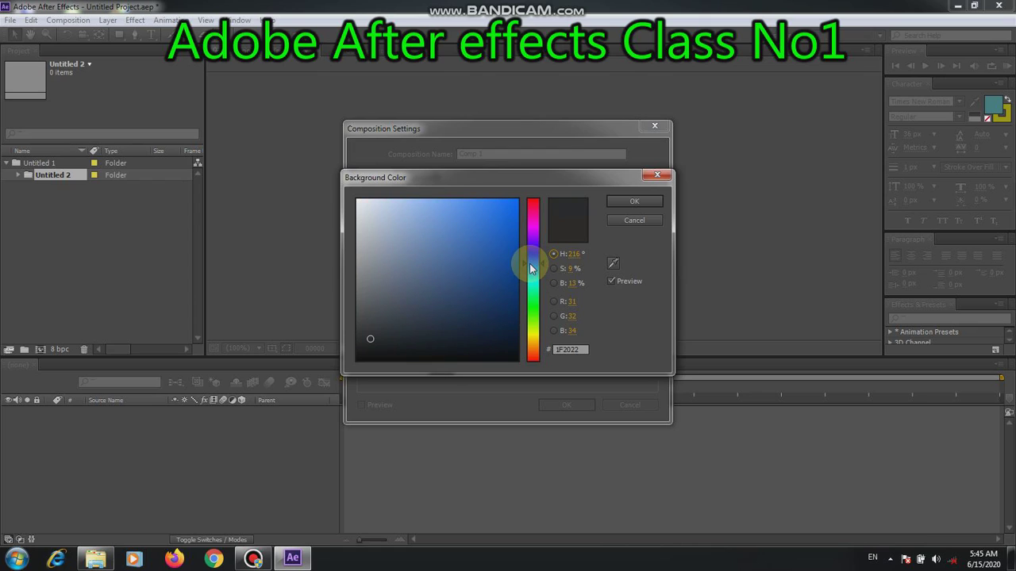
pyautogui.click(535, 292)
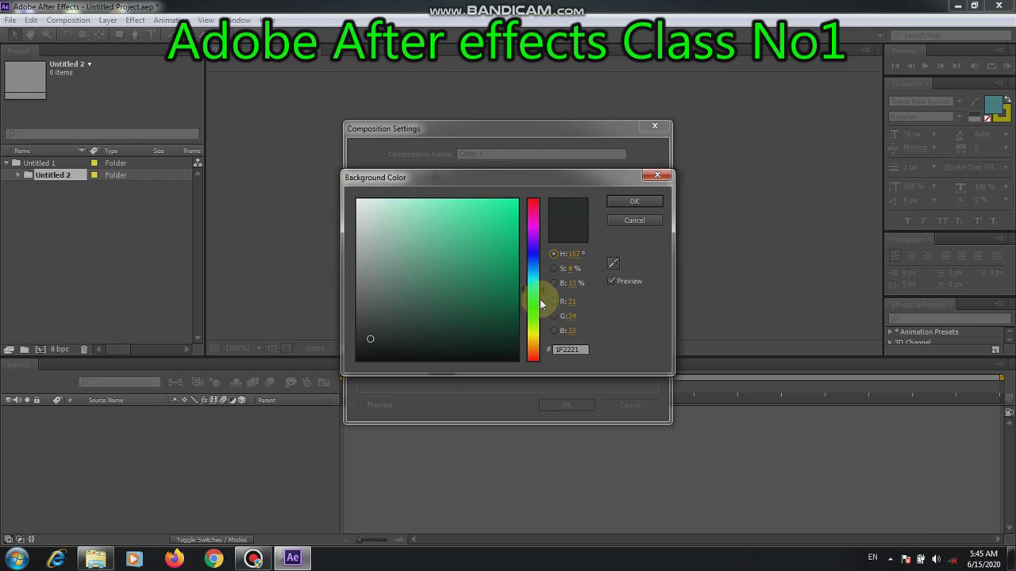
pyautogui.click(637, 201)
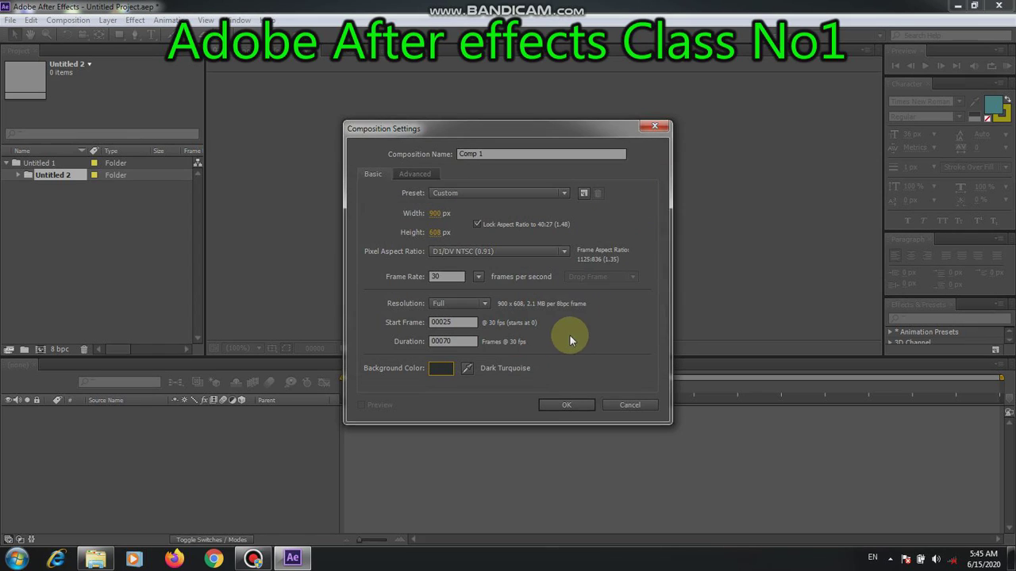
pyautogui.click(562, 399)
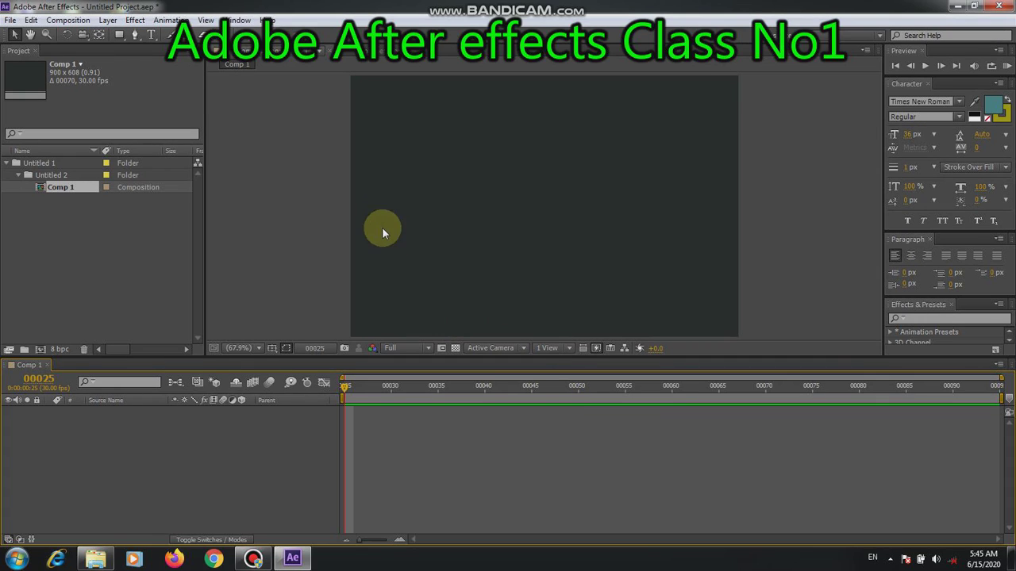
# Switch the interface to the All workspace via Window > Workspace
pyautogui.click(238, 20)
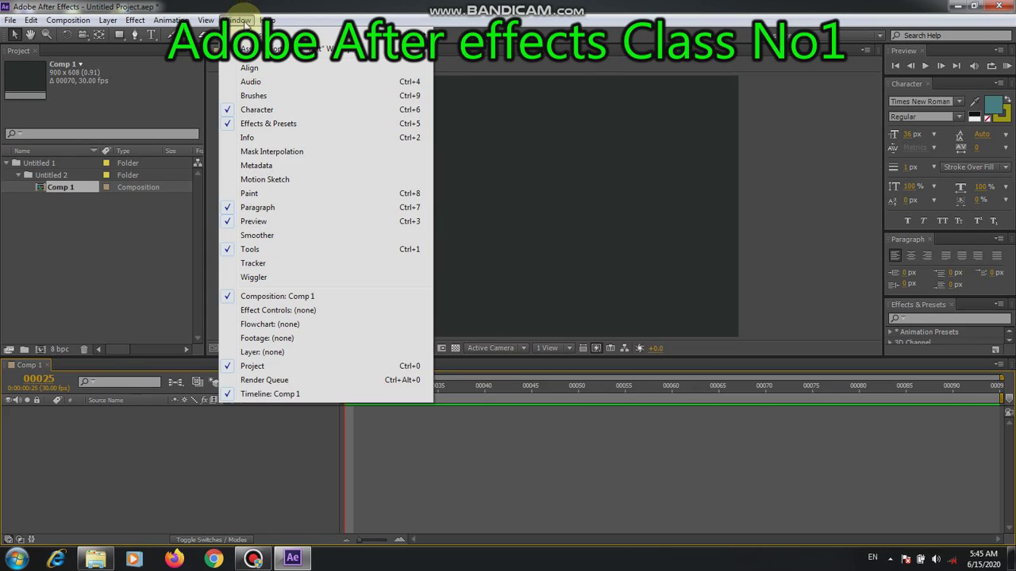
pyautogui.moveTo(262, 35)
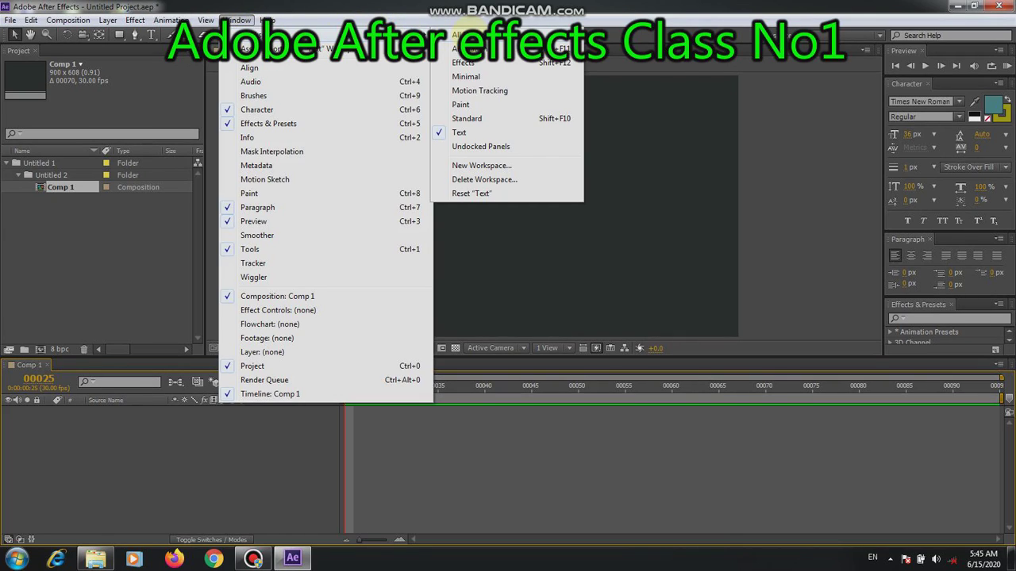
pyautogui.click(468, 35)
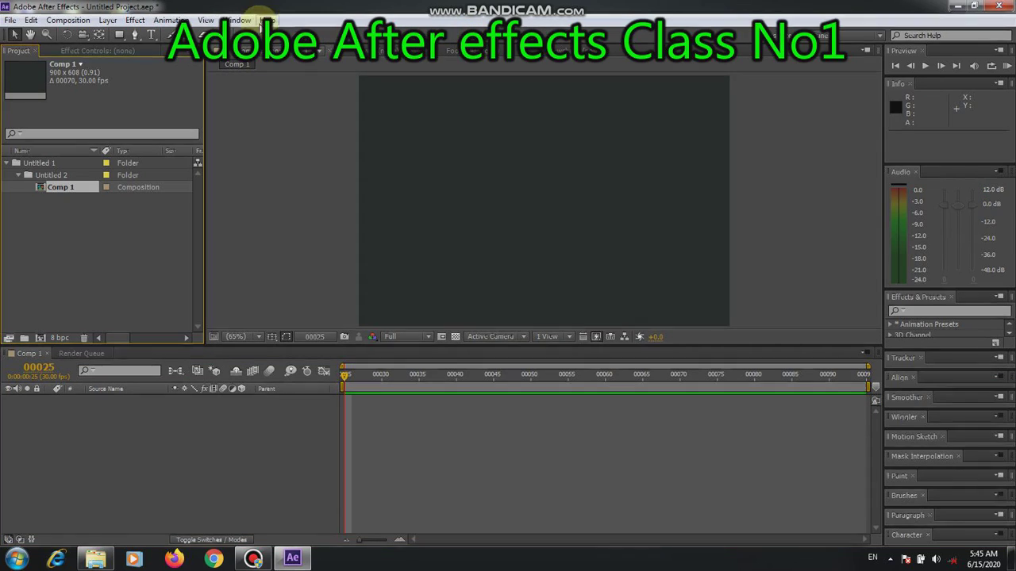
pyautogui.click(236, 20)
pyautogui.moveTo(332, 36)
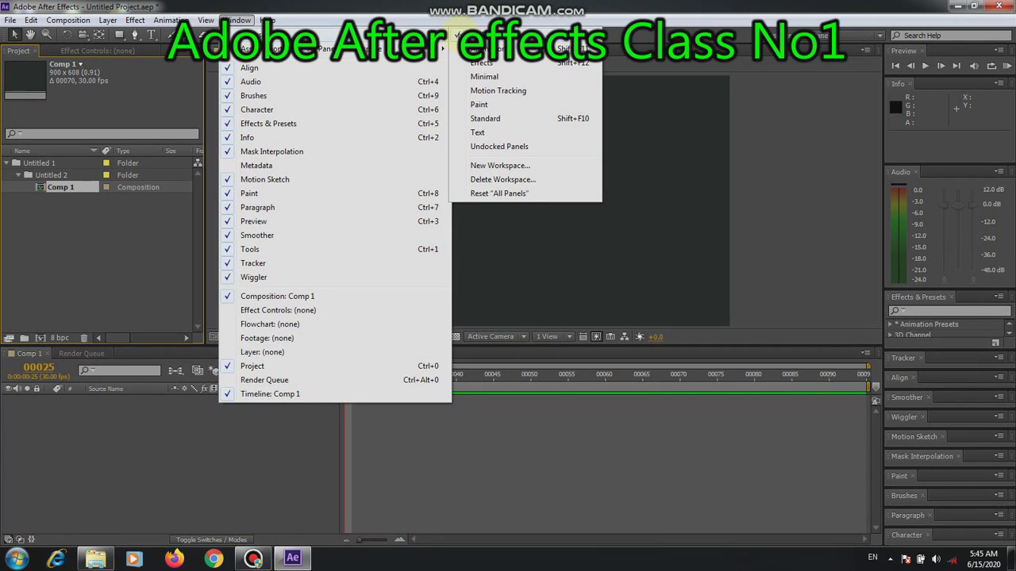
pyautogui.click(456, 36)
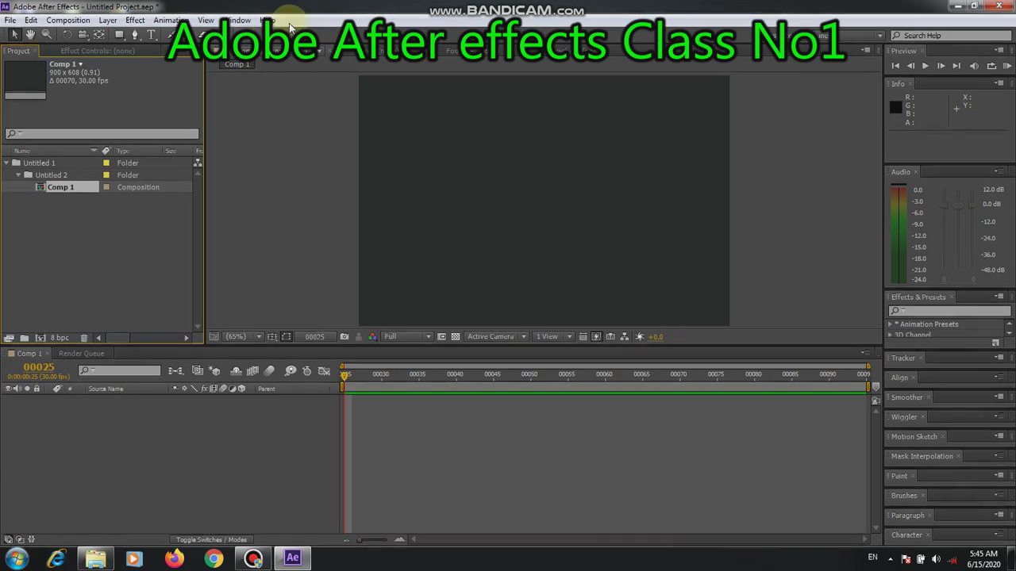
# Browse the workspace list again and apply the Animation workspace
pyautogui.click(237, 22)
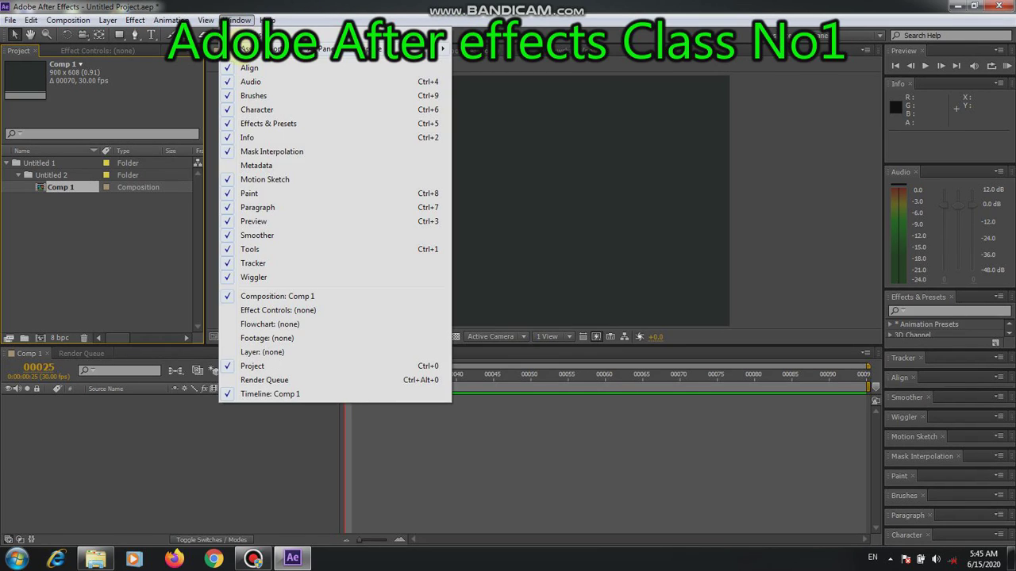
pyautogui.moveTo(244, 49)
pyautogui.click(242, 23)
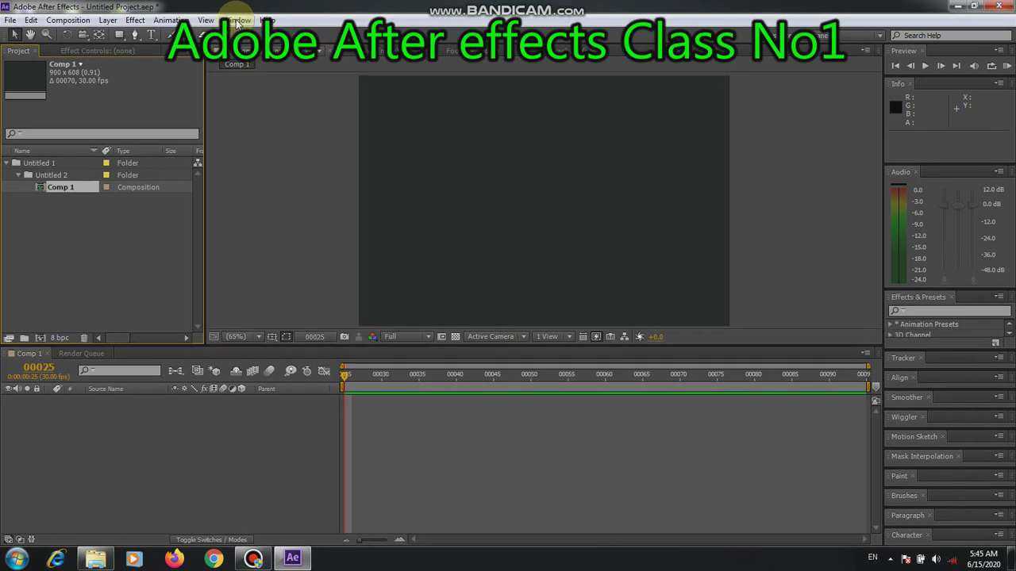
pyautogui.click(237, 22)
pyautogui.moveTo(247, 47)
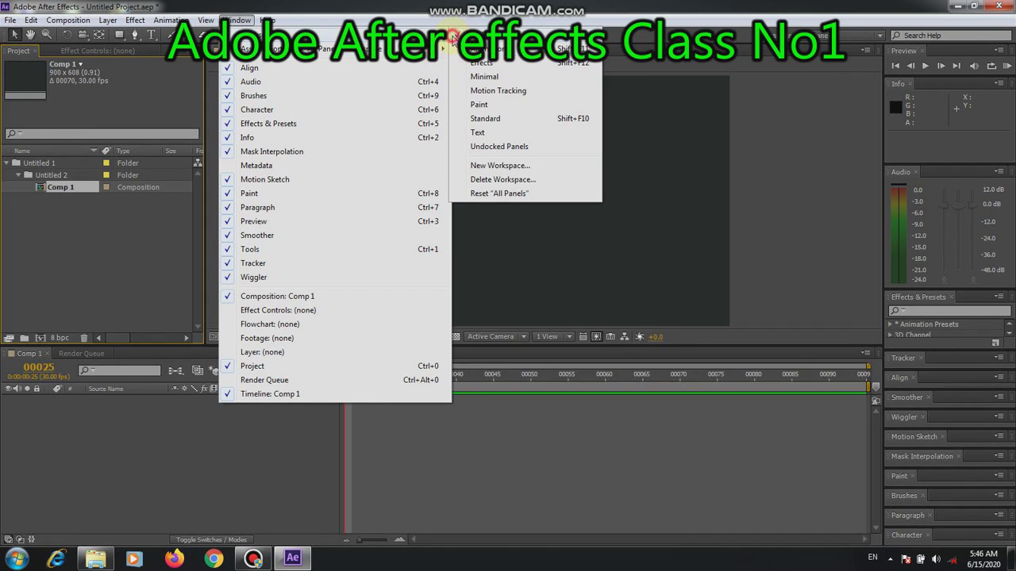
pyautogui.click(453, 37)
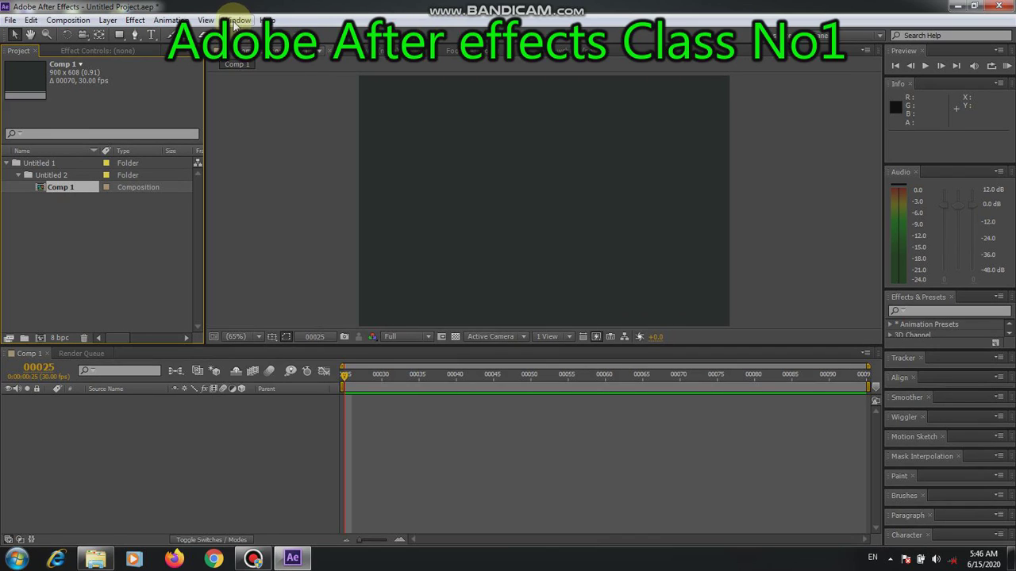
pyautogui.click(235, 22)
pyautogui.moveTo(245, 46)
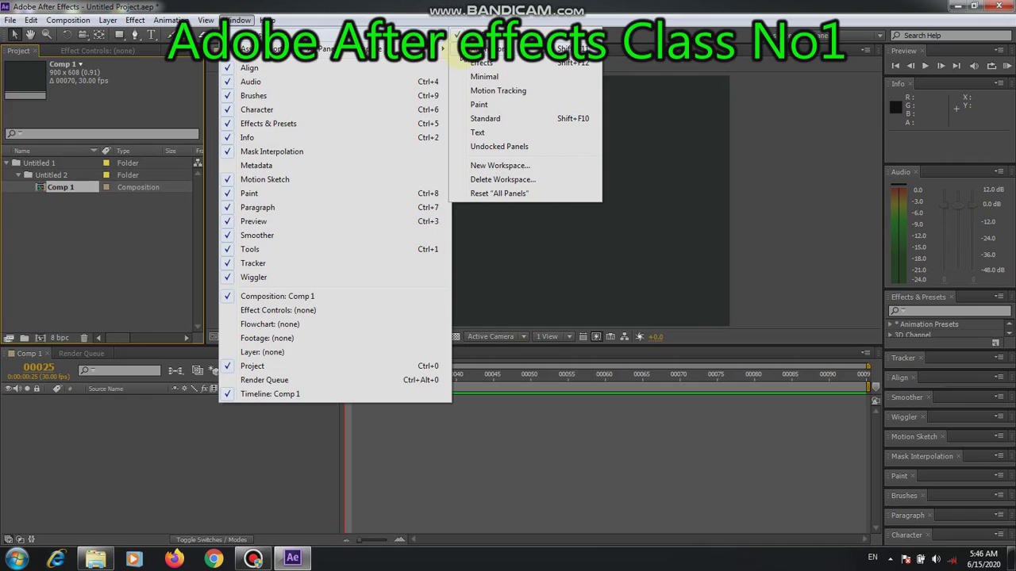
pyautogui.click(460, 50)
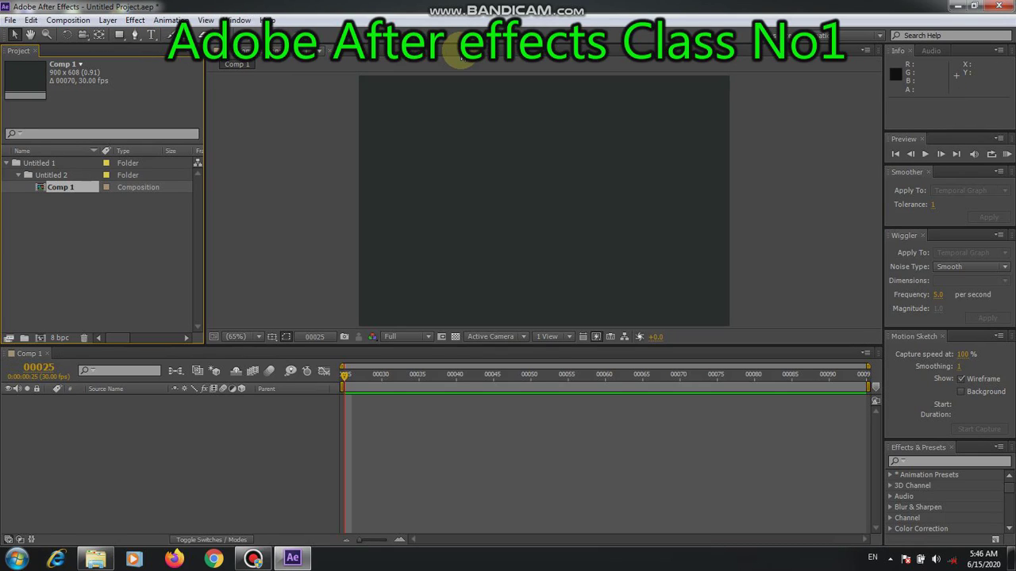